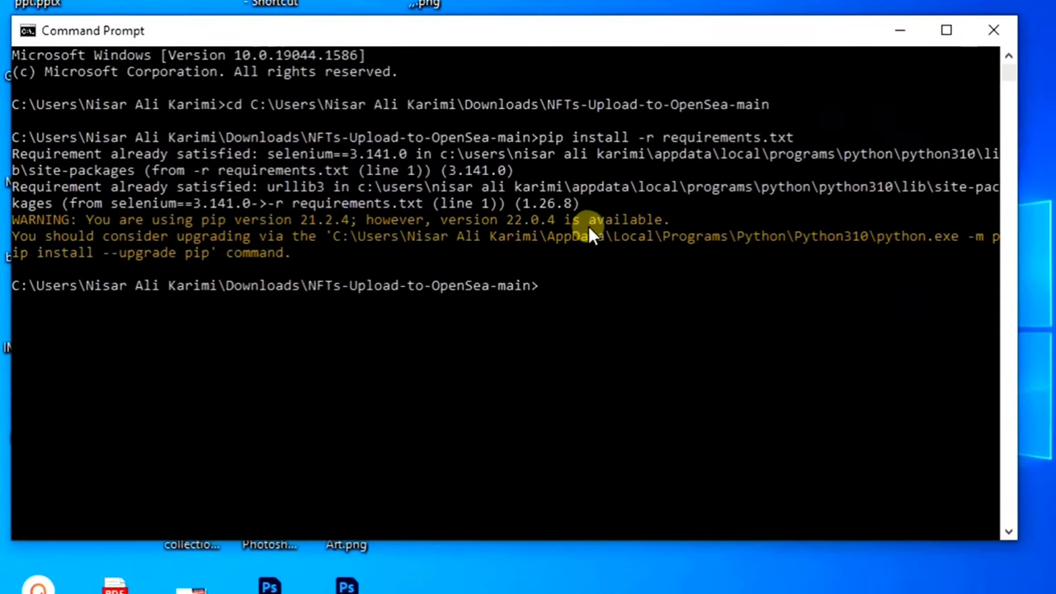
# Rerun 'pip install -r requirements.txt' from command history
pyautogui.press('Up')
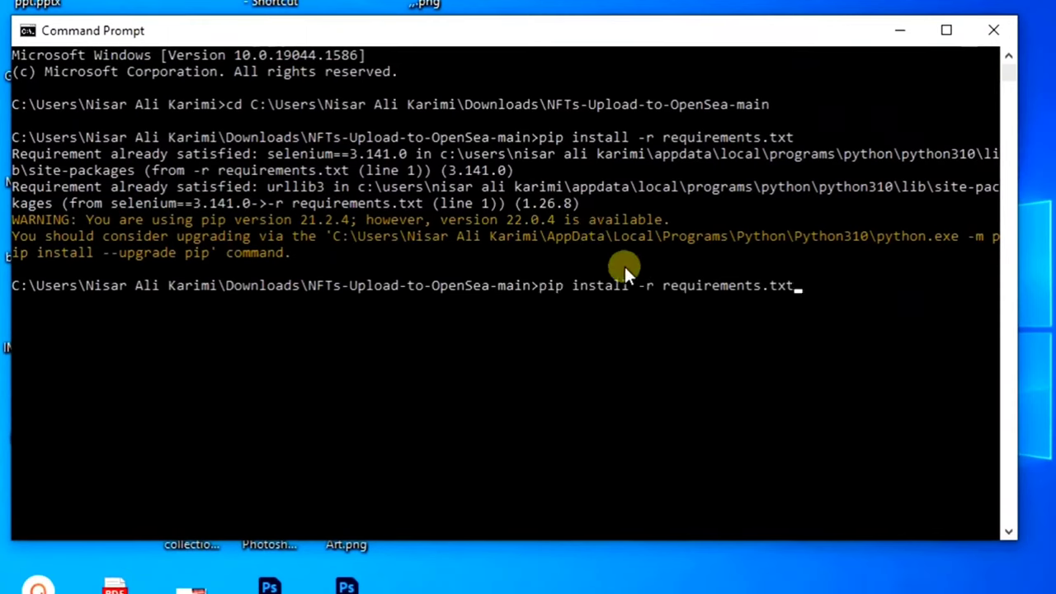
pyautogui.press('Return')
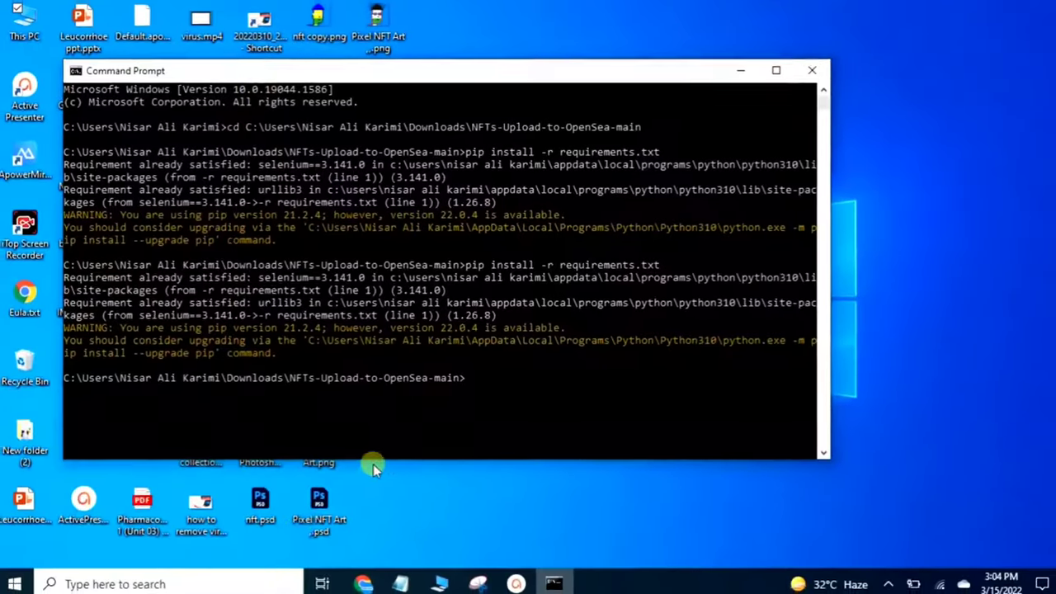
# Search for python and open the Python 3.10 (64-bit) result's file location
pyautogui.click(192, 584)
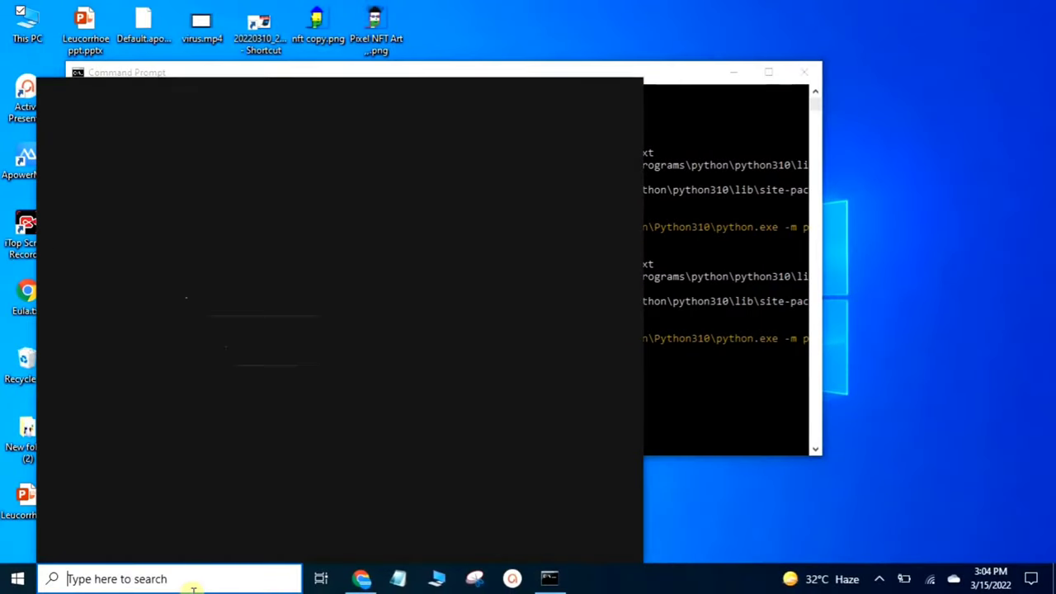
pyautogui.write('py')
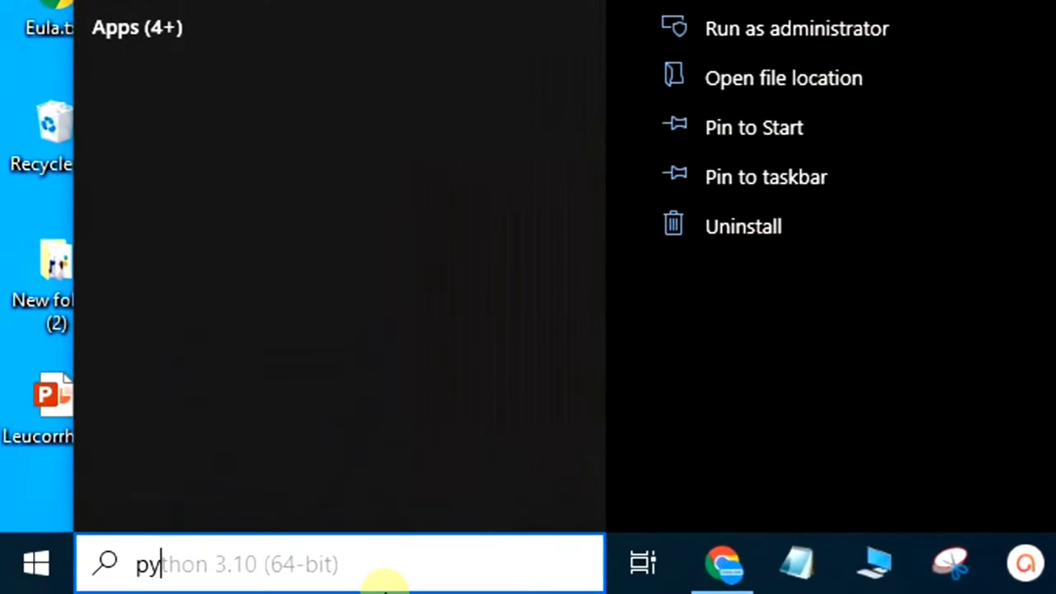
pyautogui.write('thon')
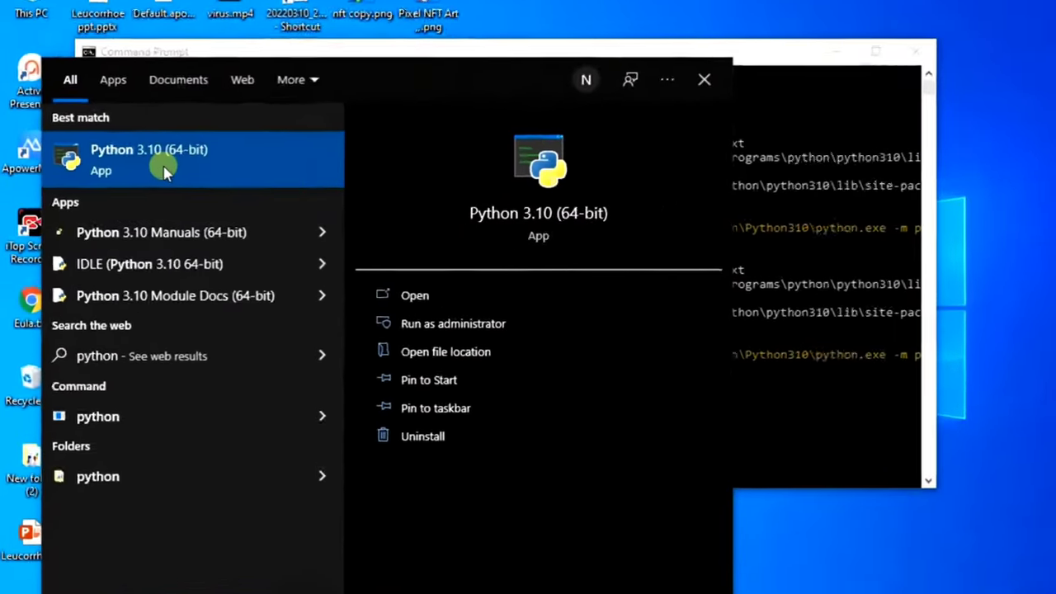
pyautogui.rightClick(164, 171)
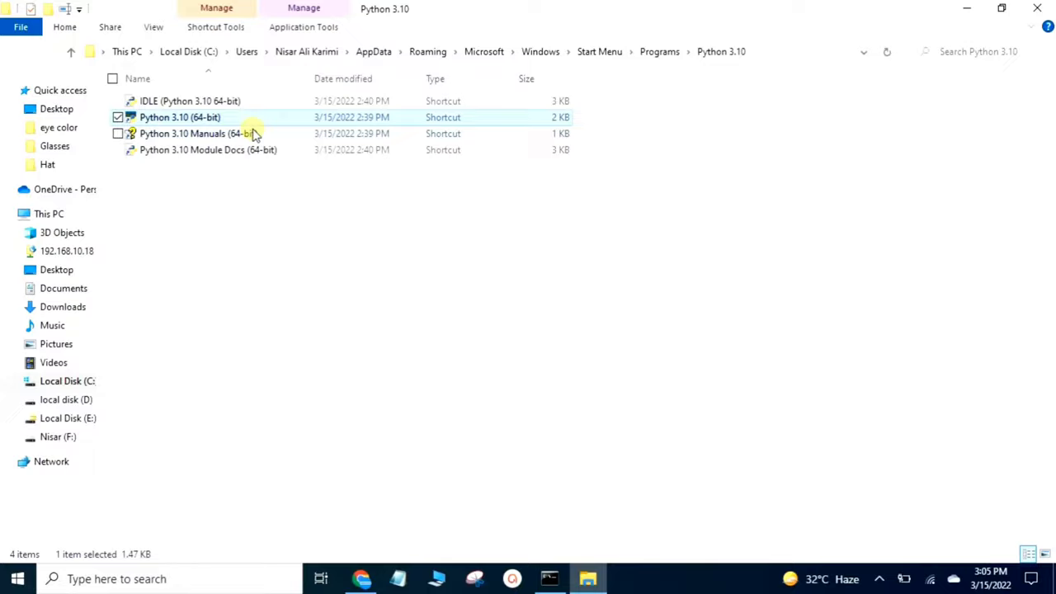
# Open the Python 3.10 (64-bit) shortcut's file location to reach the Python310 folder
pyautogui.click(277, 122)
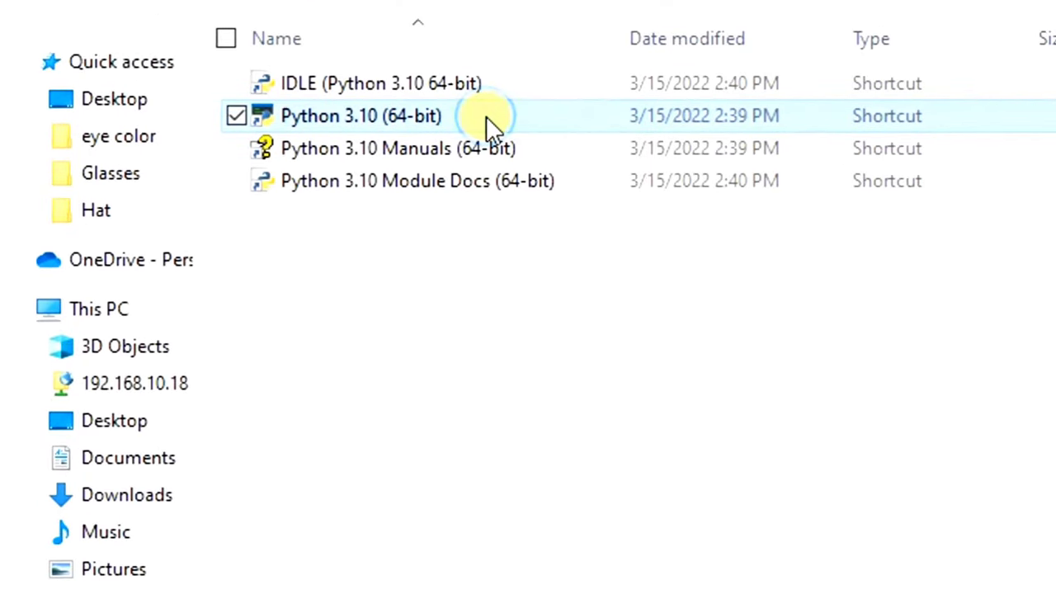
pyautogui.rightClick(486, 116)
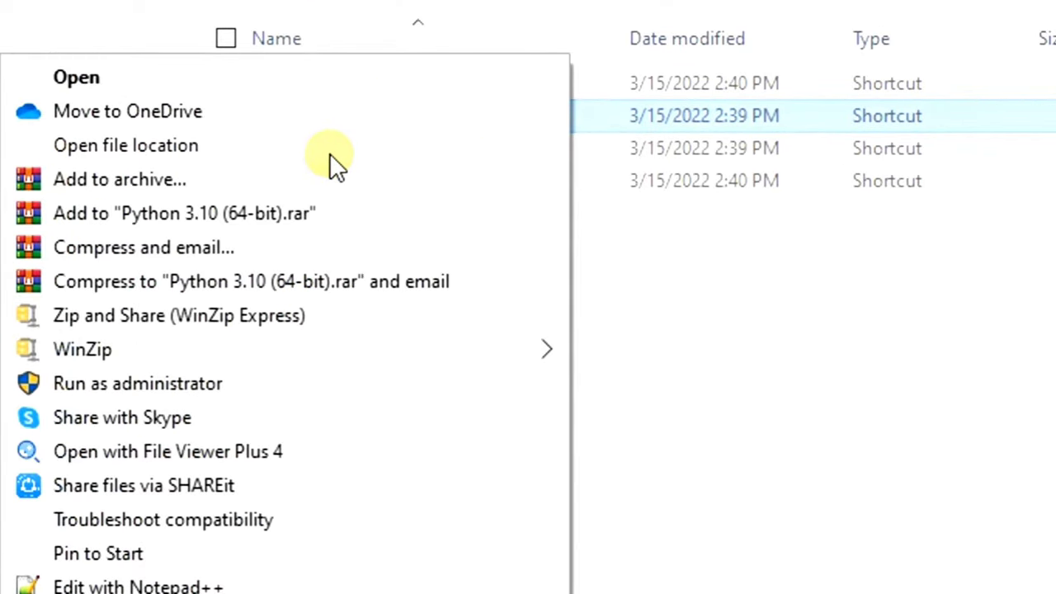
pyautogui.click(329, 152)
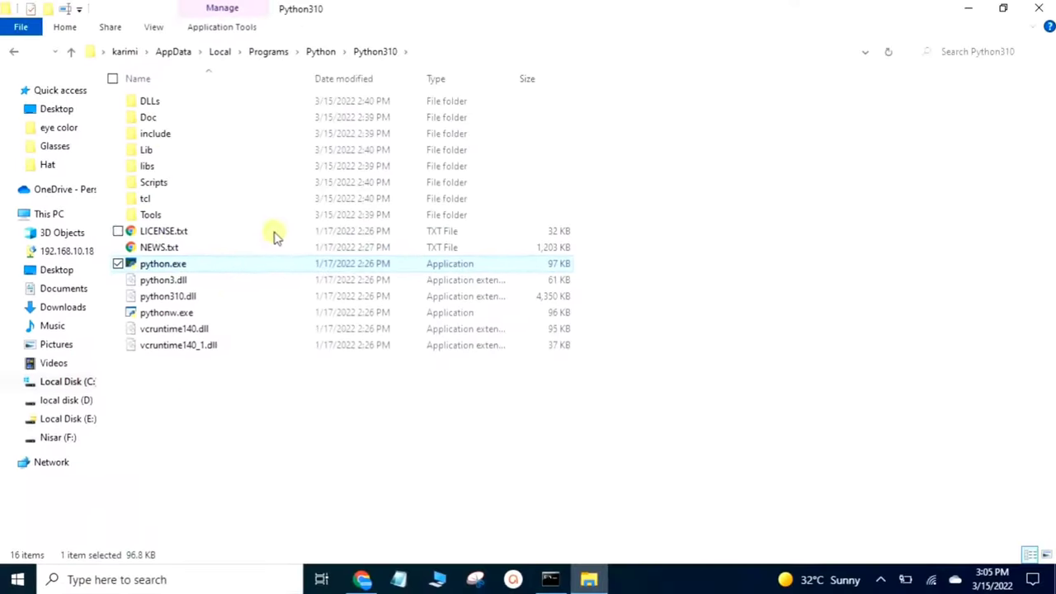
# Open a Command Prompt in the Python310 folder via cmd in the address bar
pyautogui.click(427, 59)
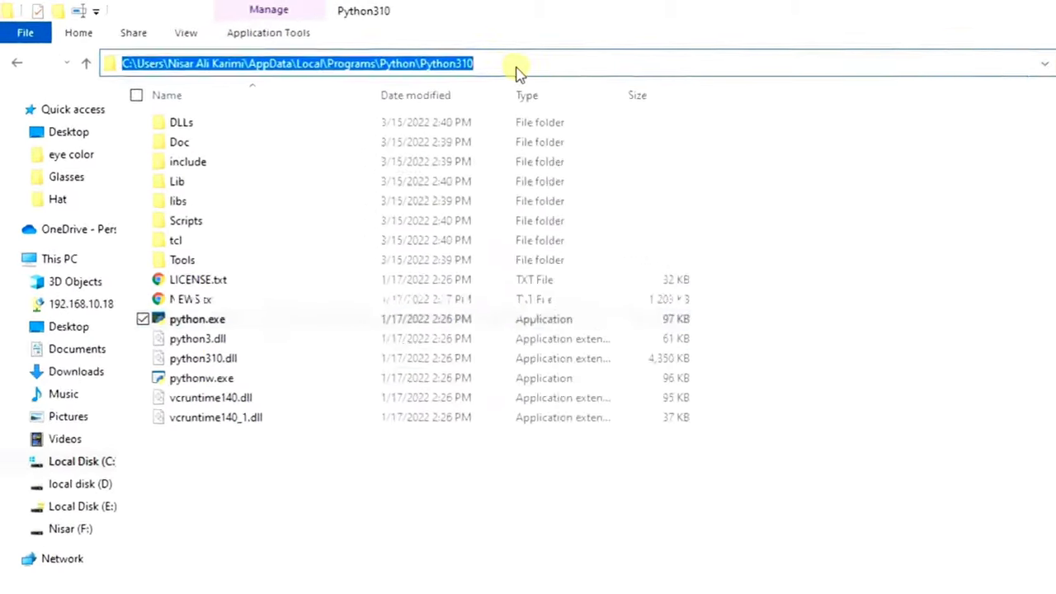
pyautogui.write('cmd')
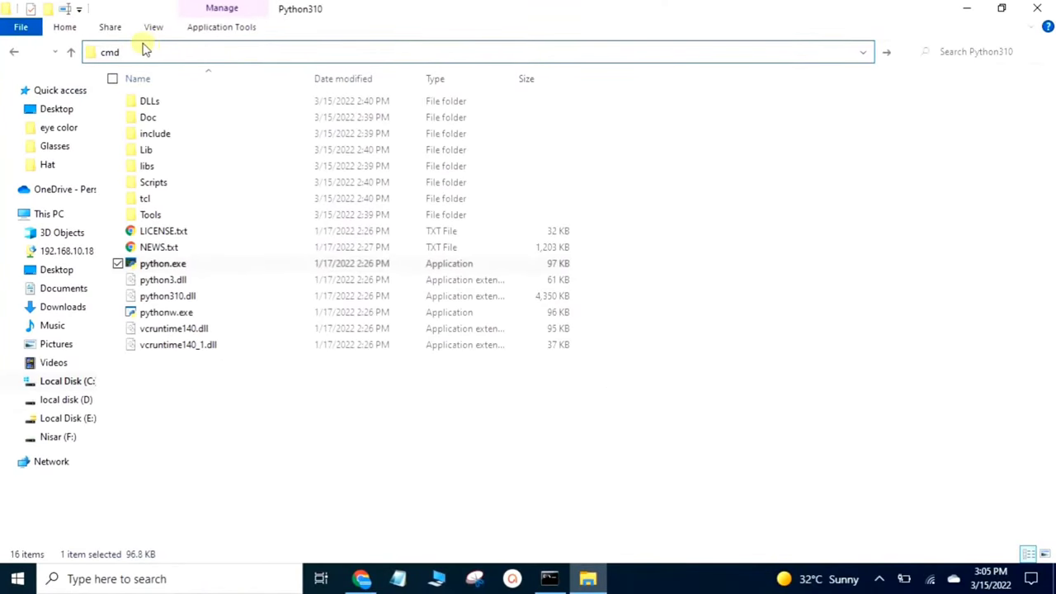
pyautogui.press('Return')
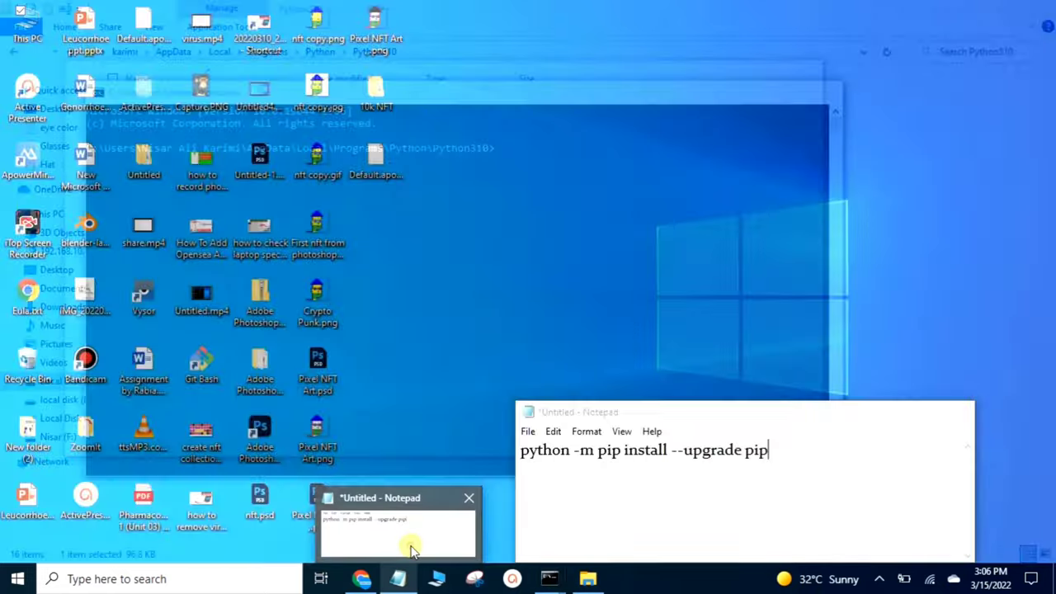
# Copy the 'python -m pip install --upgrade pip' line from the Notepad note
pyautogui.click(405, 540)
pyautogui.moveTo(769, 450); pyautogui.dragTo(505, 451)
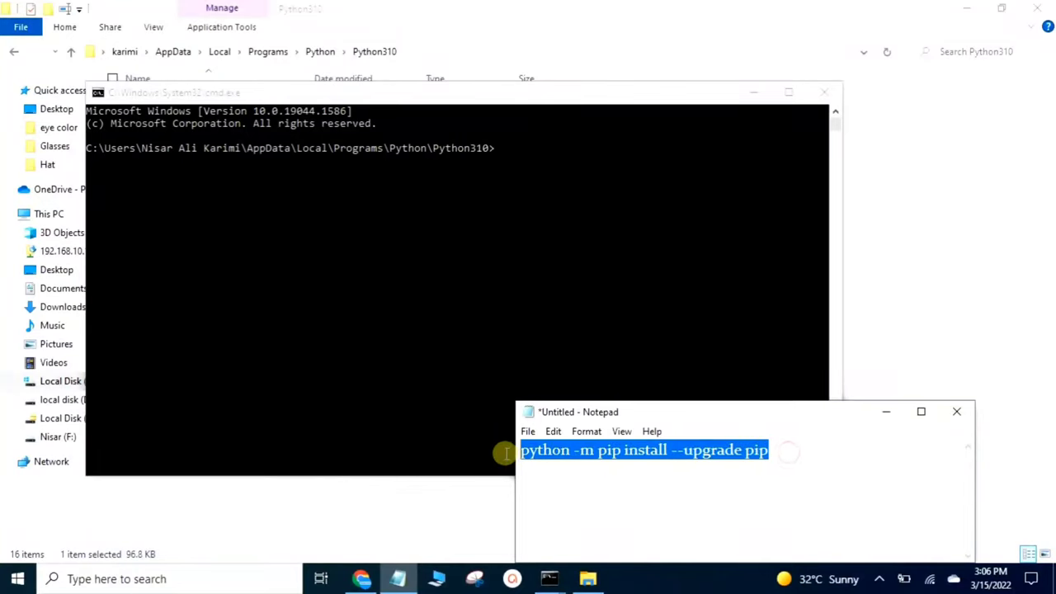
pyautogui.rightClick(561, 451)
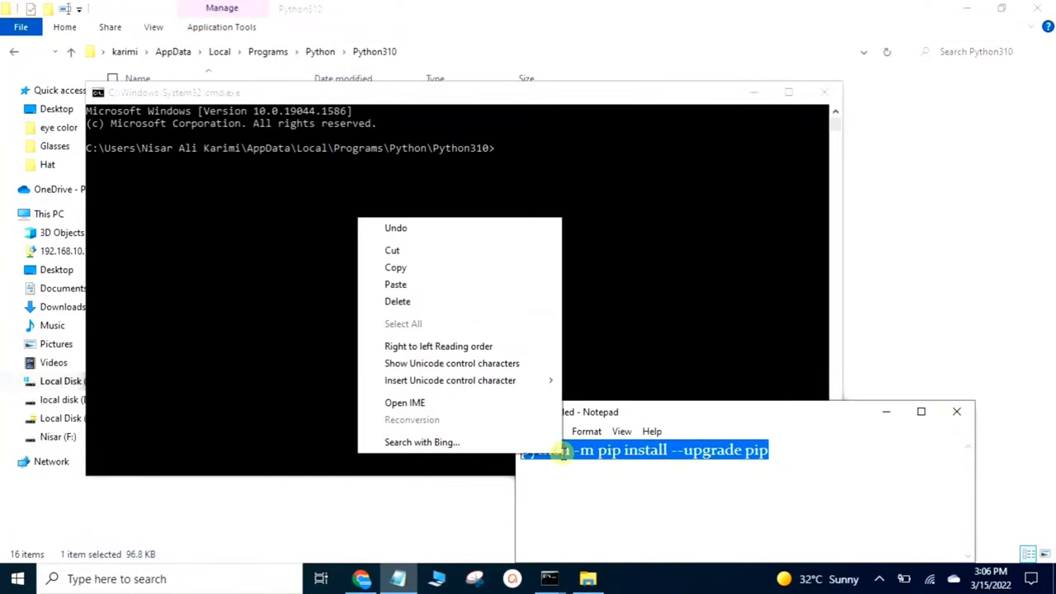
pyautogui.click(425, 276)
# Paste and run 'python -m pip install --upgrade pip' in the Python310 Command Prompt
pyautogui.click(501, 157)
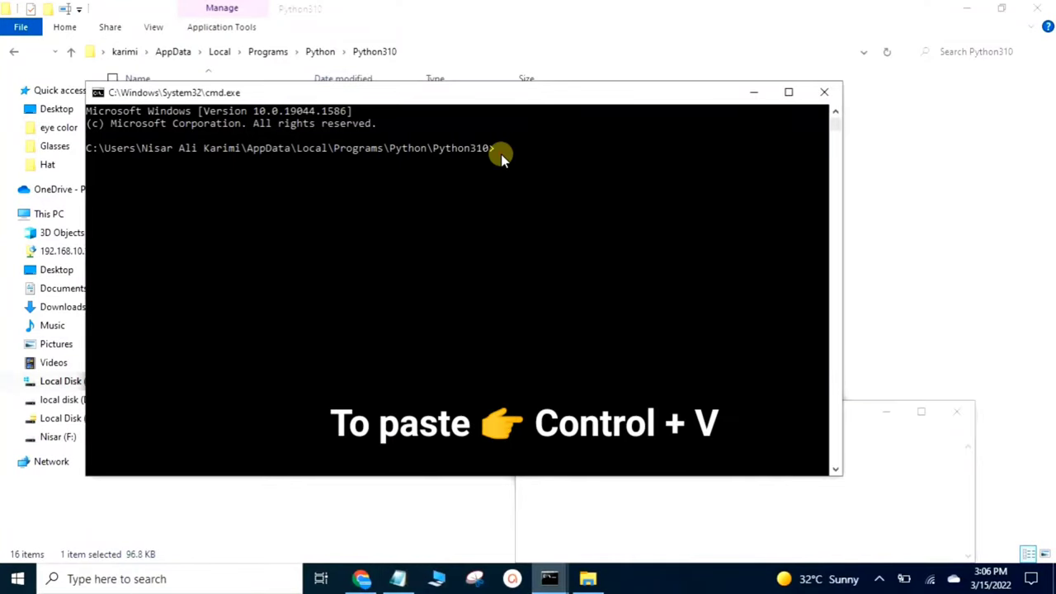
pyautogui.hotkey('ctrl', 'v')
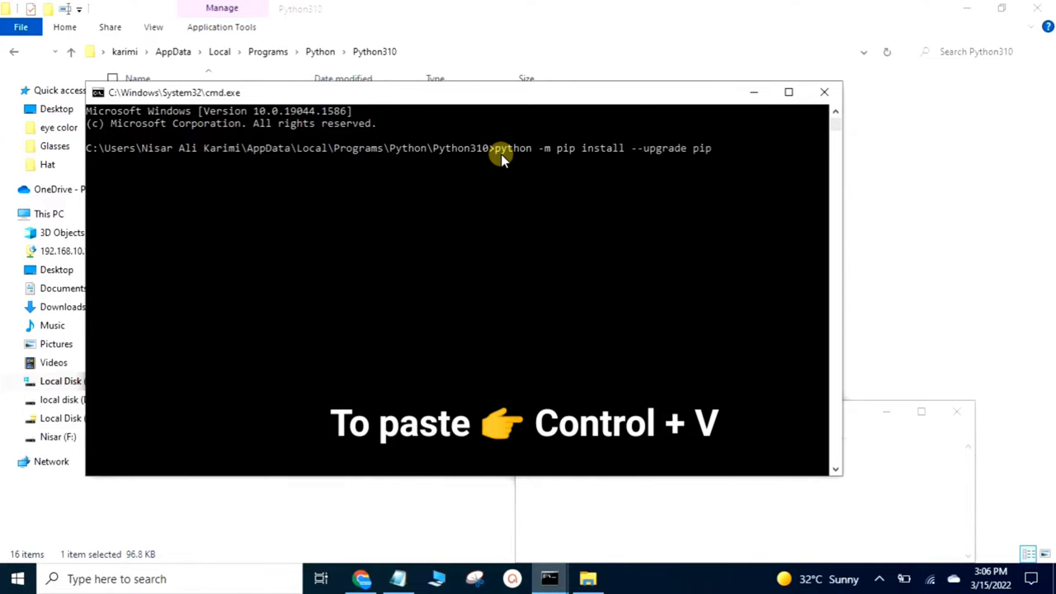
pyautogui.press('Return')
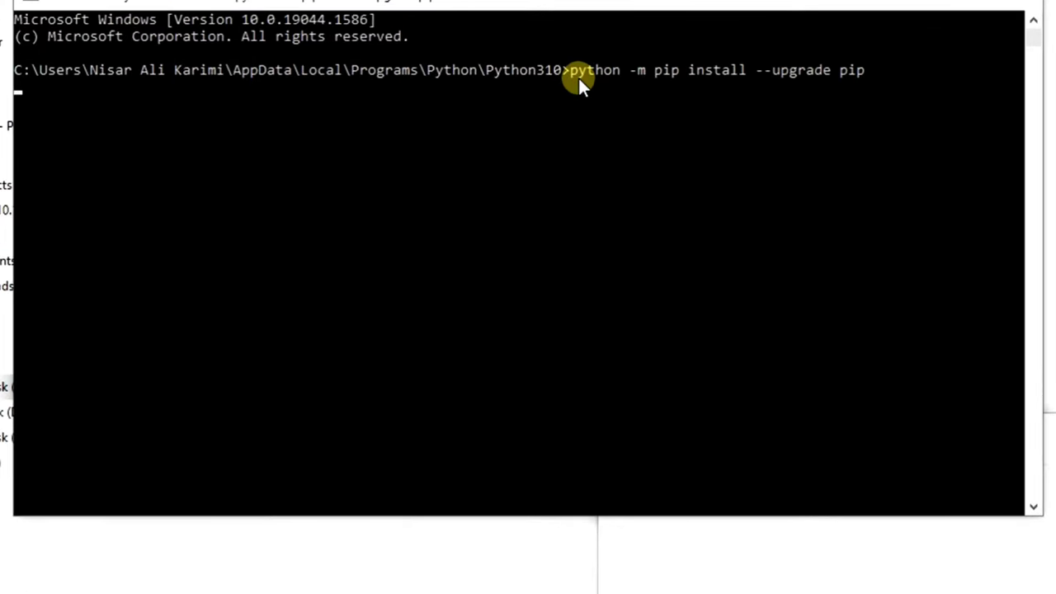